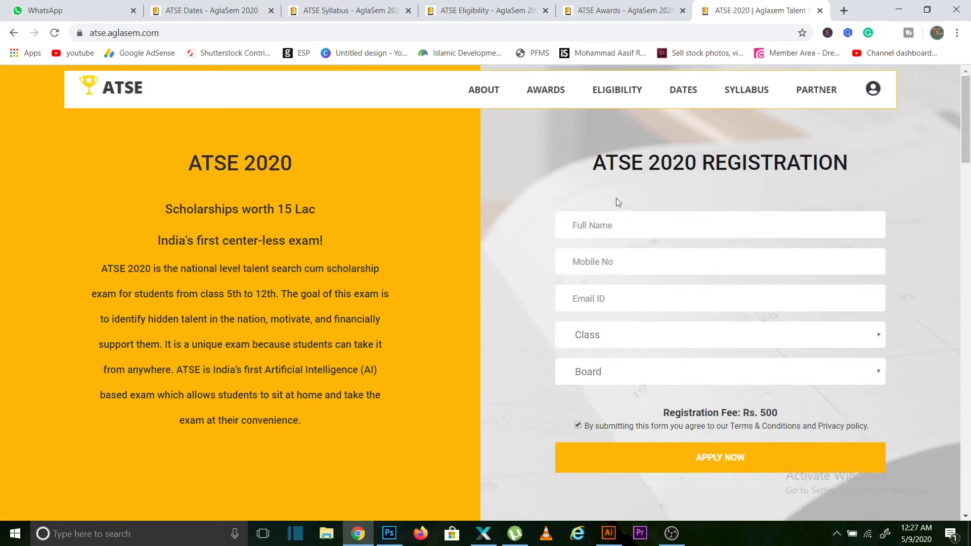
# Step: Apply for ATSE 2020 as a Class 12 CBSE student and verify the mobile number with the OTP
pyautogui.click(709, 457)
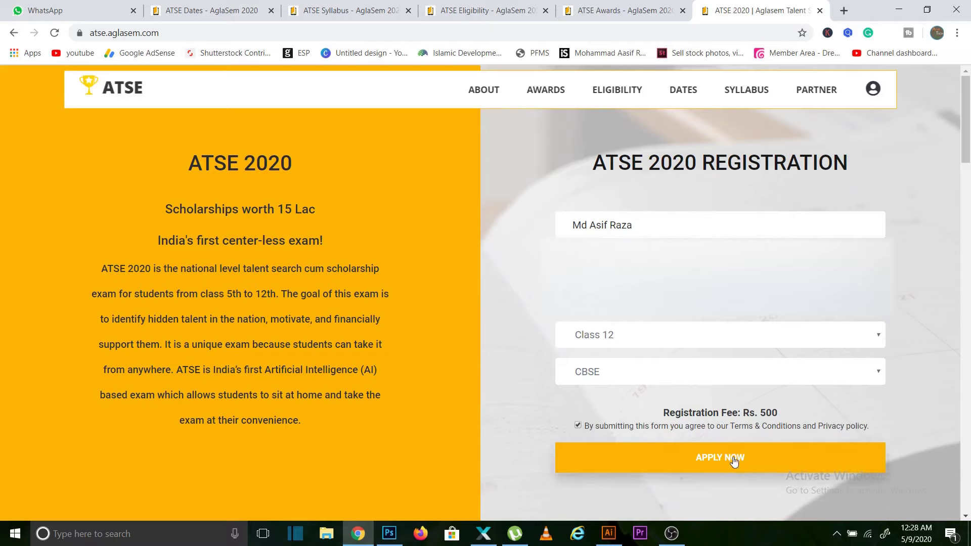
pyautogui.click(579, 426)
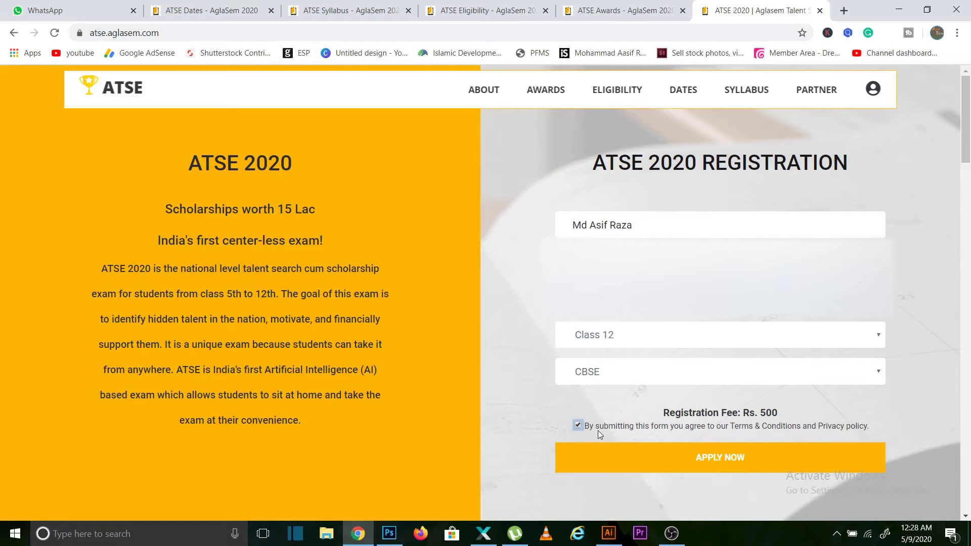
pyautogui.click(707, 461)
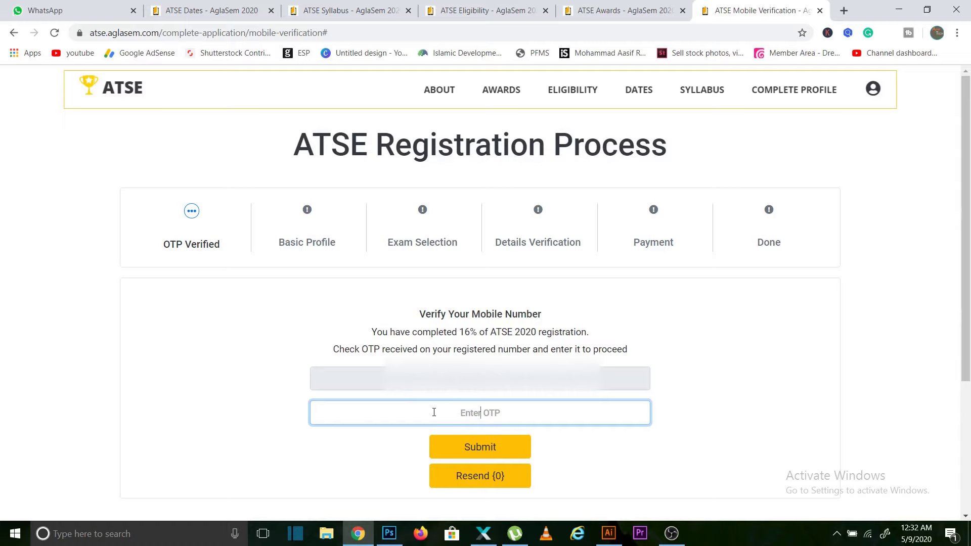
pyautogui.click(467, 452)
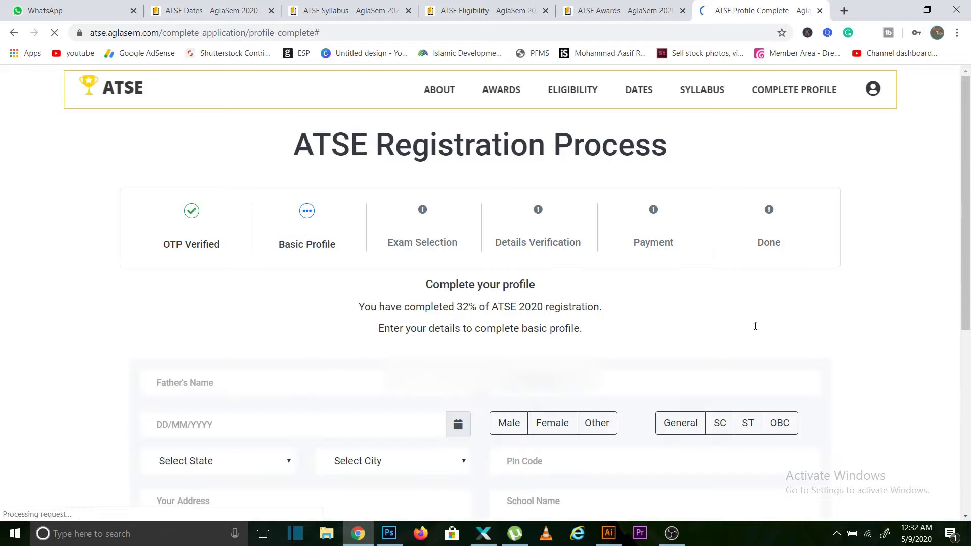
# Step: Enter the father's and mother's names and pick the date of birth from the calendar
pyautogui.moveTo(969, 194); pyautogui.dragTo(970, 206)
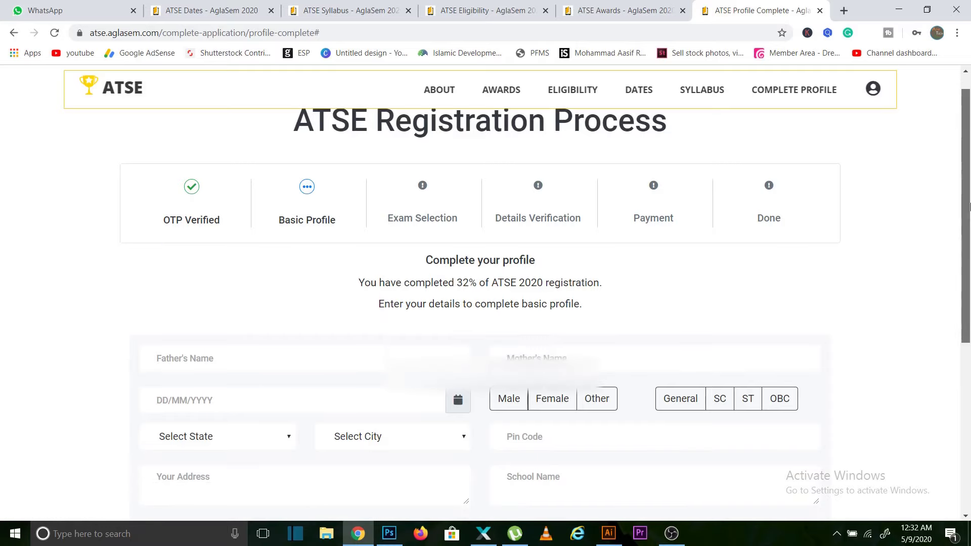
pyautogui.scroll(-2, 970, 207)
pyautogui.click(267, 261)
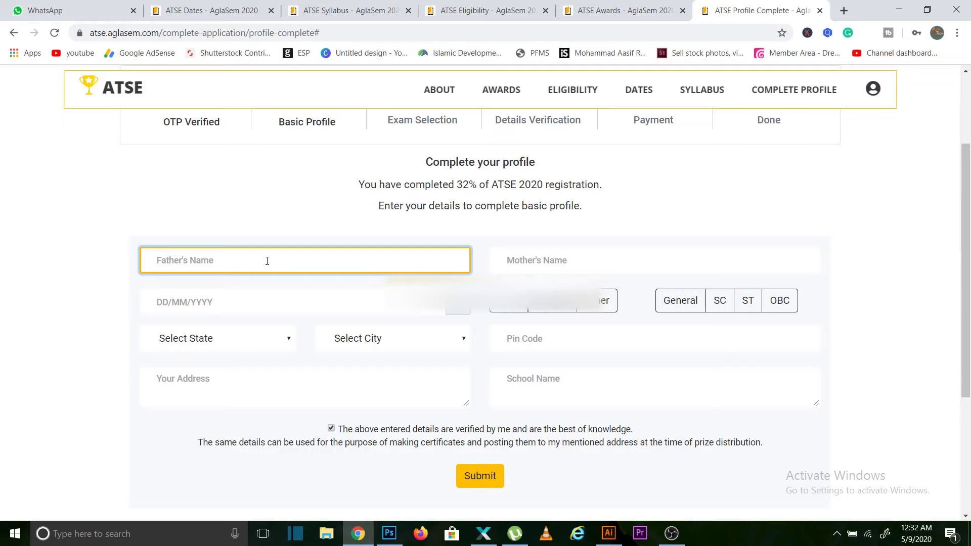
pyautogui.click(489, 264)
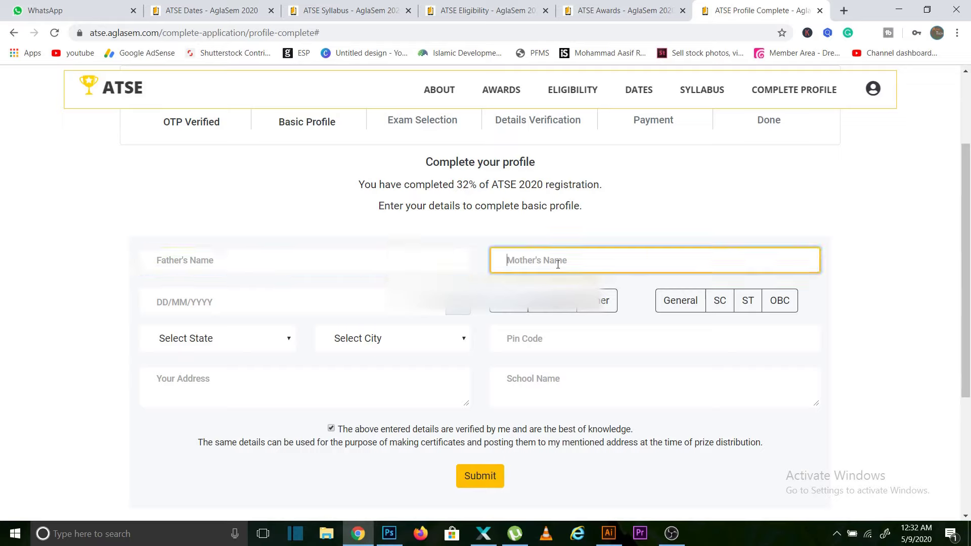
pyautogui.click(230, 312)
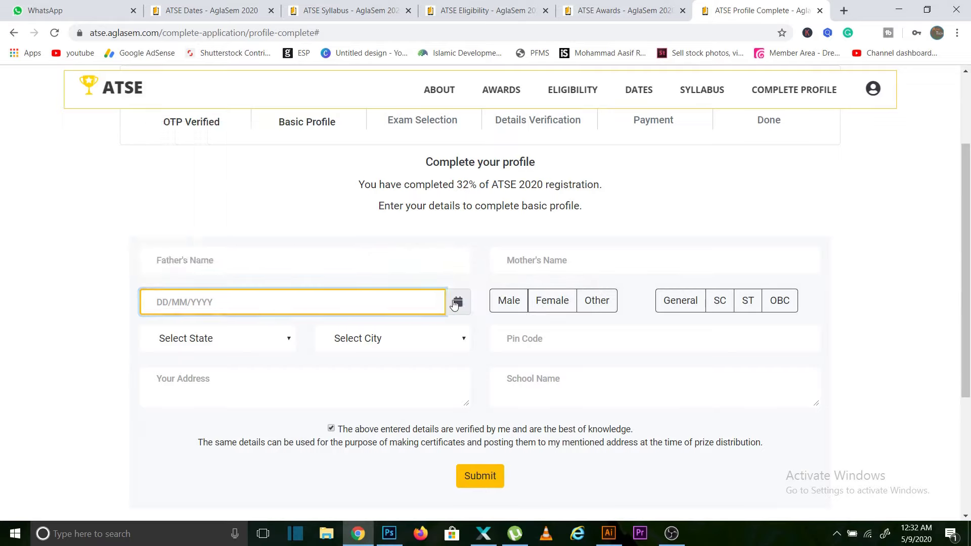
pyautogui.click(311, 225)
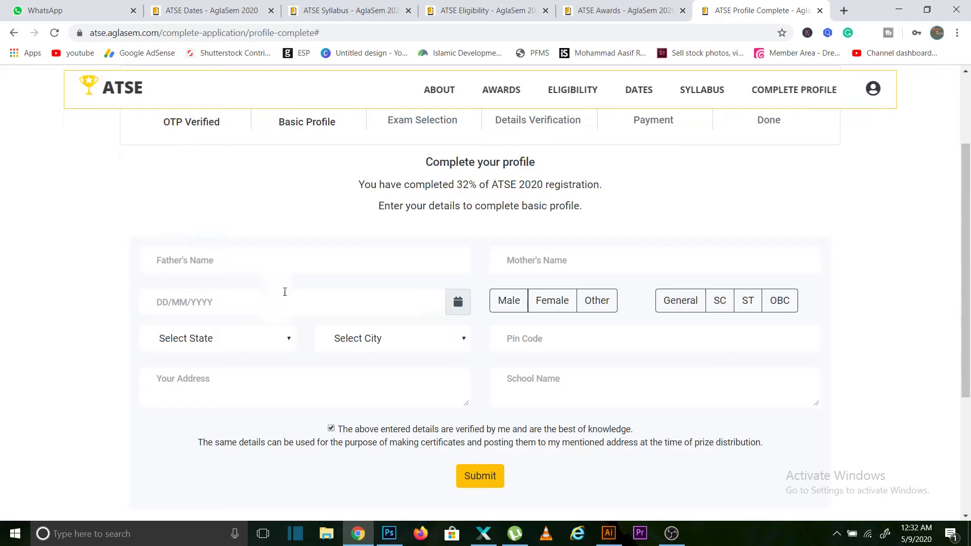
# Step: Select Delhi as both the state and the city
pyautogui.click(226, 353)
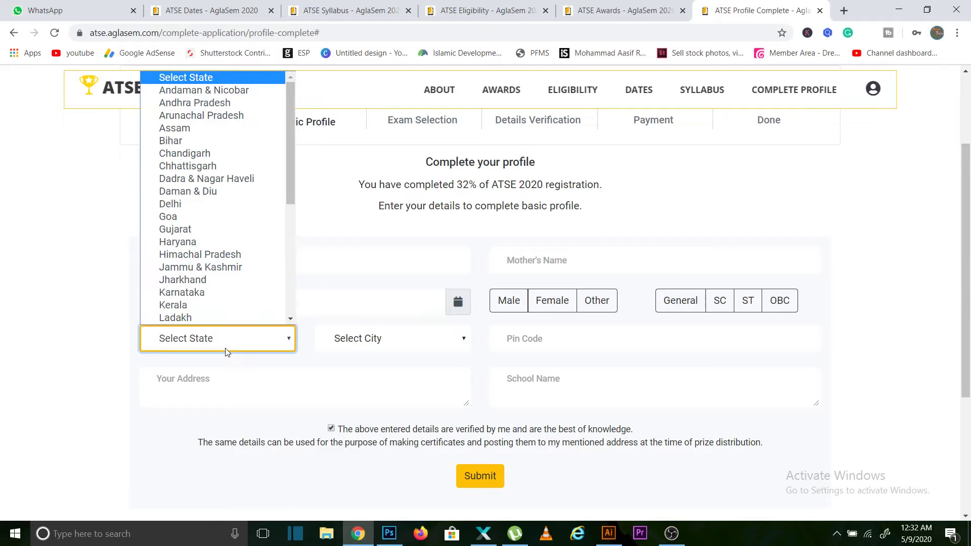
pyautogui.click(226, 352)
pyautogui.click(226, 350)
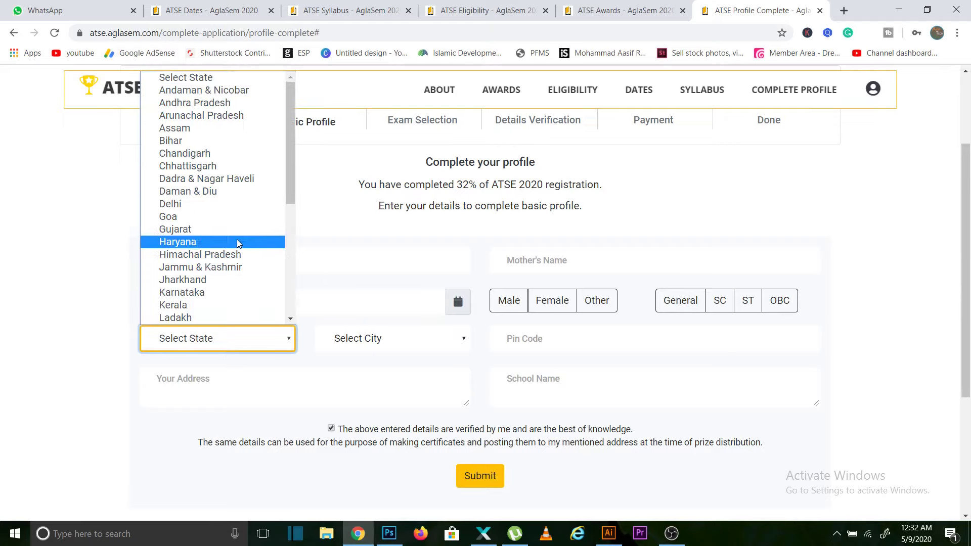
pyautogui.scroll(-5, 236, 253)
pyautogui.scroll(5, 236, 253)
pyautogui.click(246, 203)
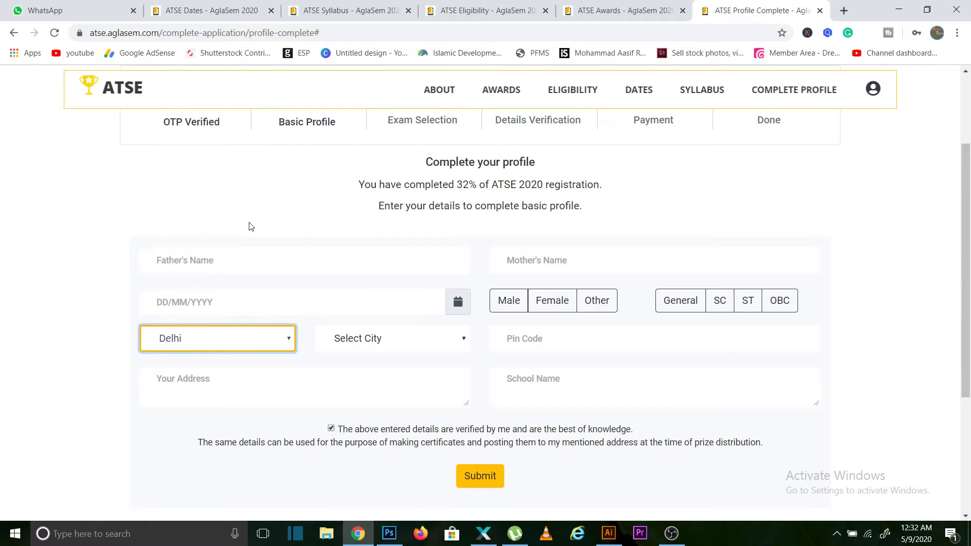
pyautogui.click(374, 347)
pyautogui.click(375, 382)
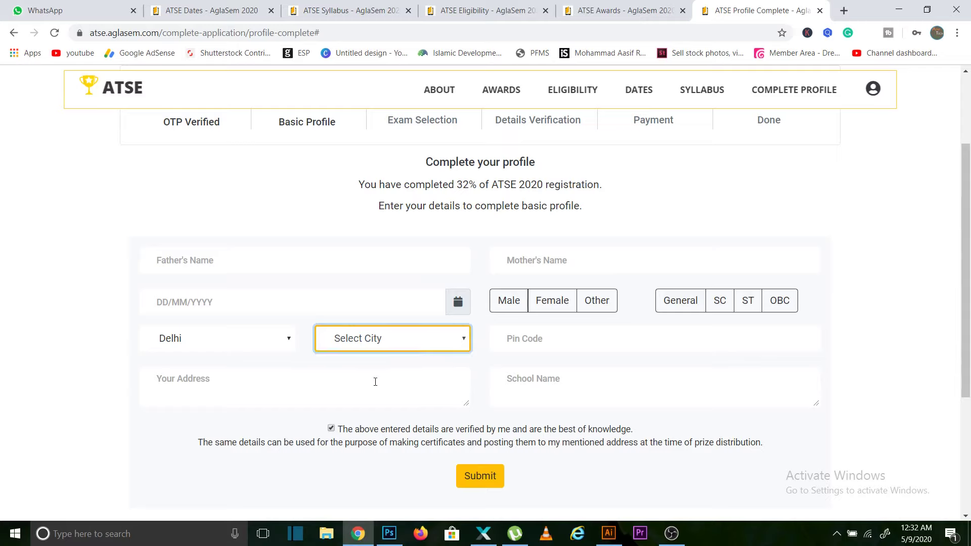
# Step: Fill in the address and pin code, enter school 'DAV School', and submit the profile
pyautogui.click(172, 381)
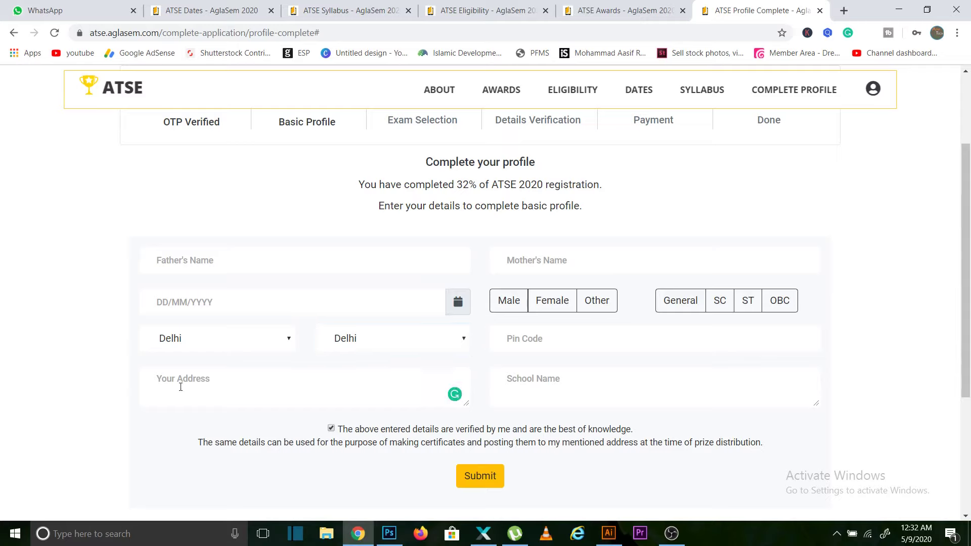
pyautogui.click(551, 345)
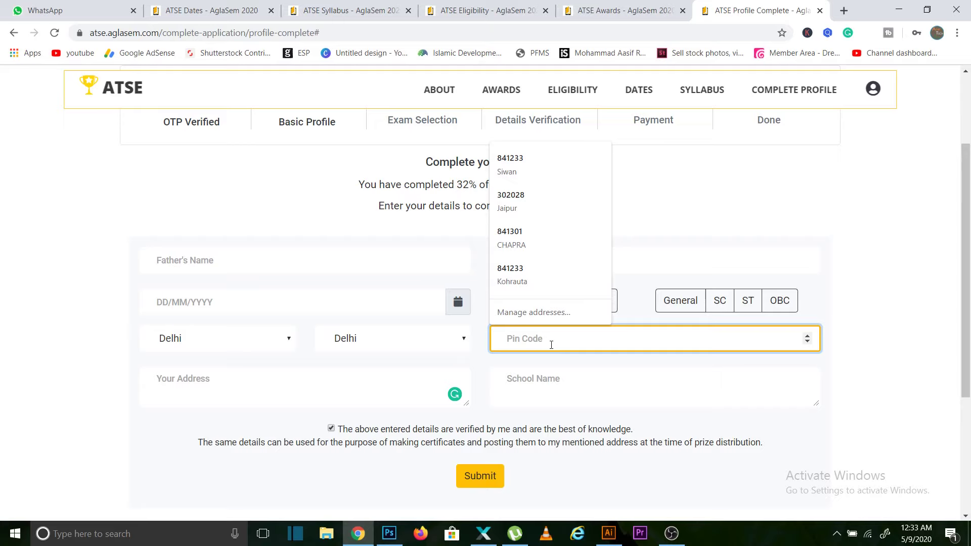
pyautogui.click(539, 202)
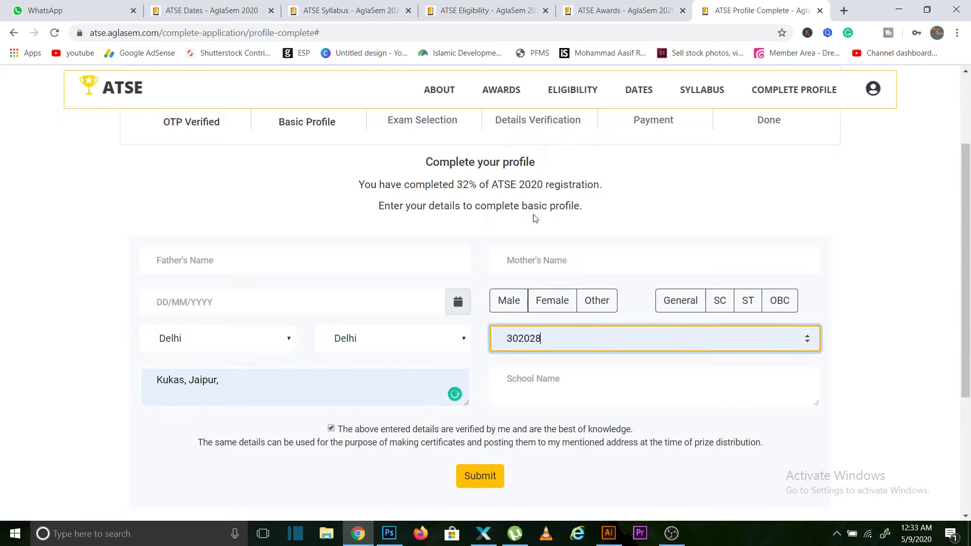
pyautogui.click(548, 388)
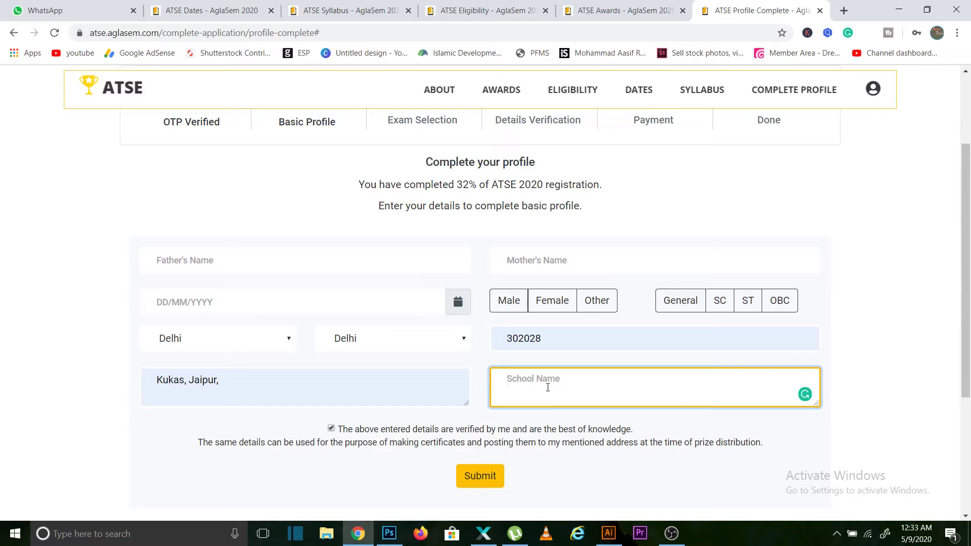
pyautogui.write('DAV School')
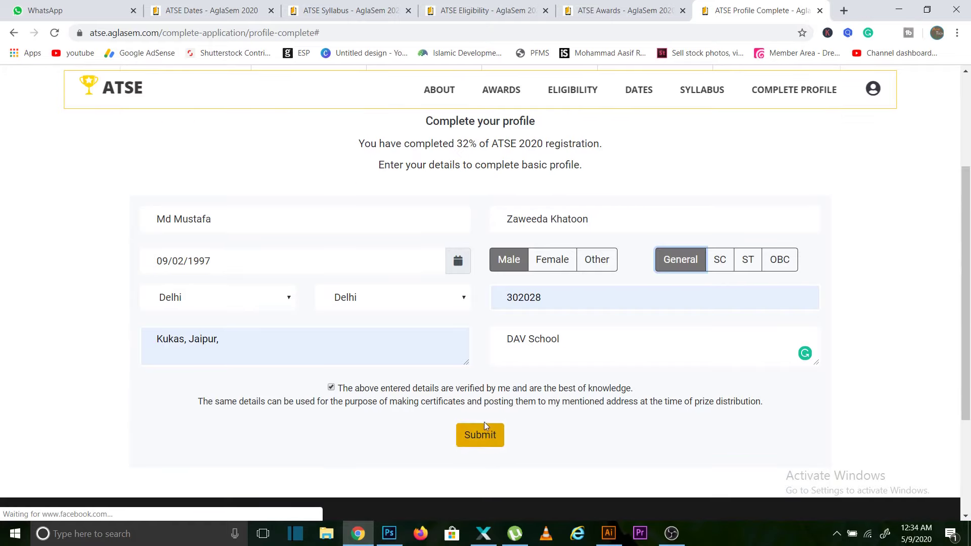
pyautogui.click(484, 437)
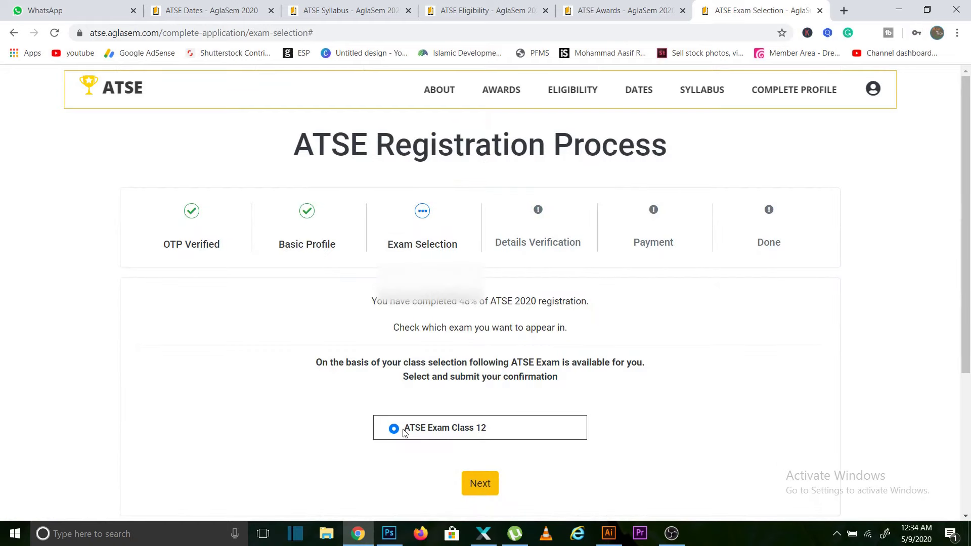
# Step: Confirm the Class 12 exam, review the details, and verify them to reach the Rs. 500 fee
pyautogui.click(485, 488)
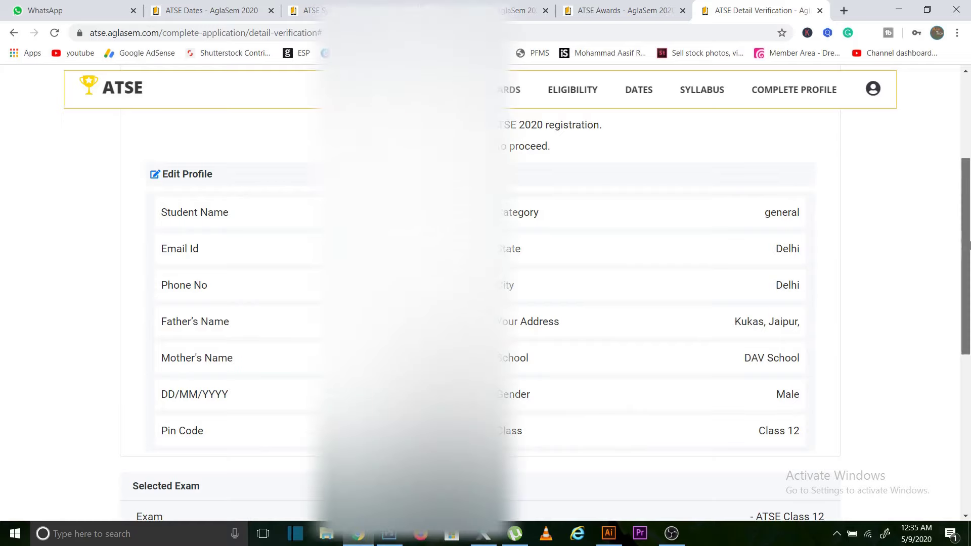
pyautogui.scroll(-4, 969, 245)
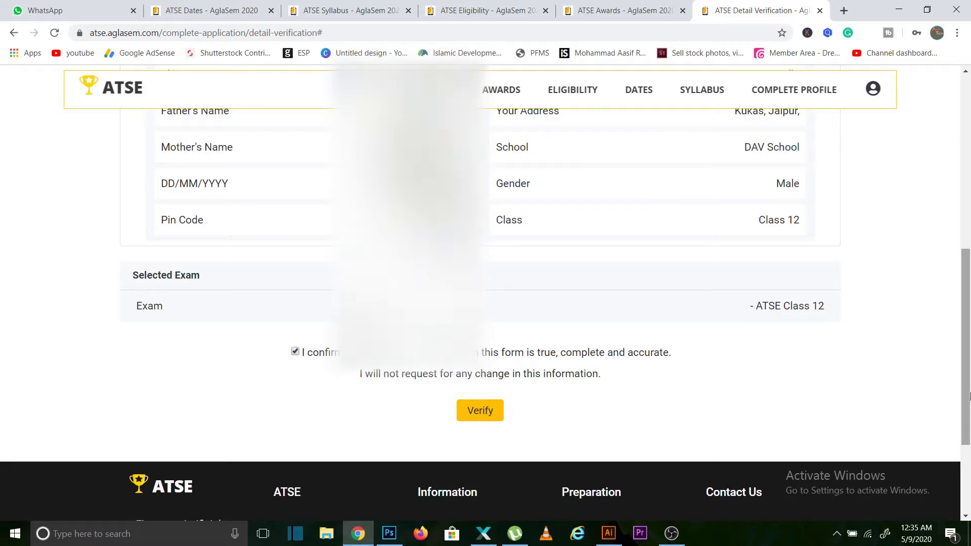
pyautogui.moveTo(970, 396); pyautogui.dragTo(969, 314)
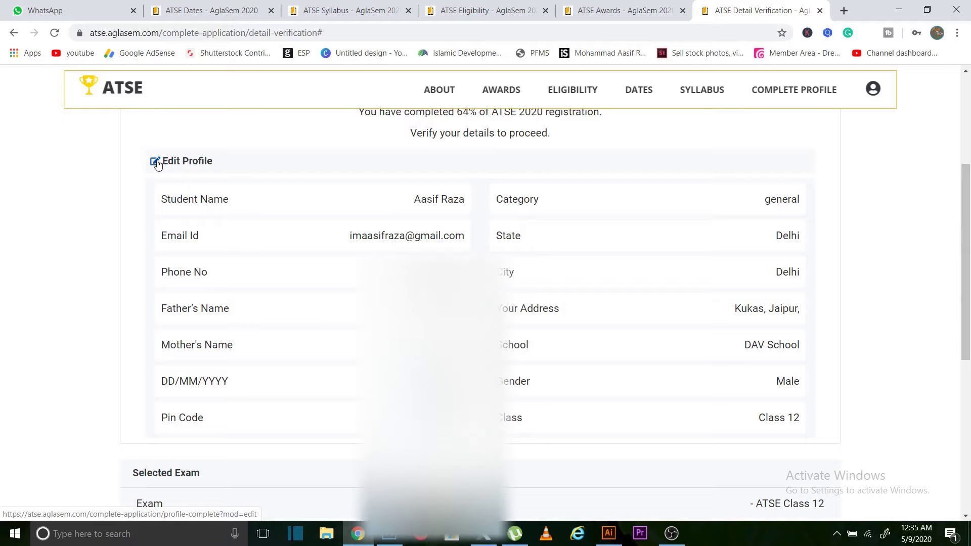
pyautogui.moveTo(966, 253); pyautogui.dragTo(966, 387)
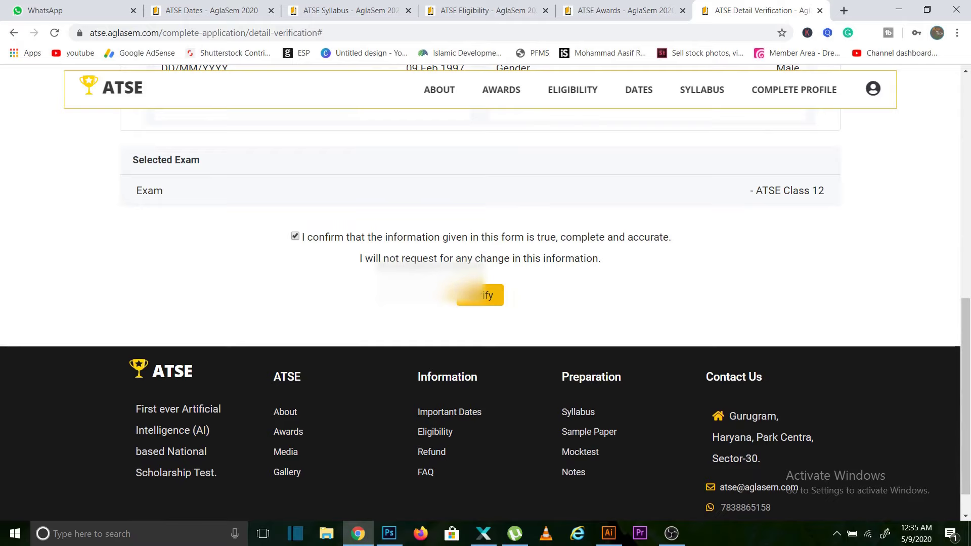
pyautogui.click(480, 298)
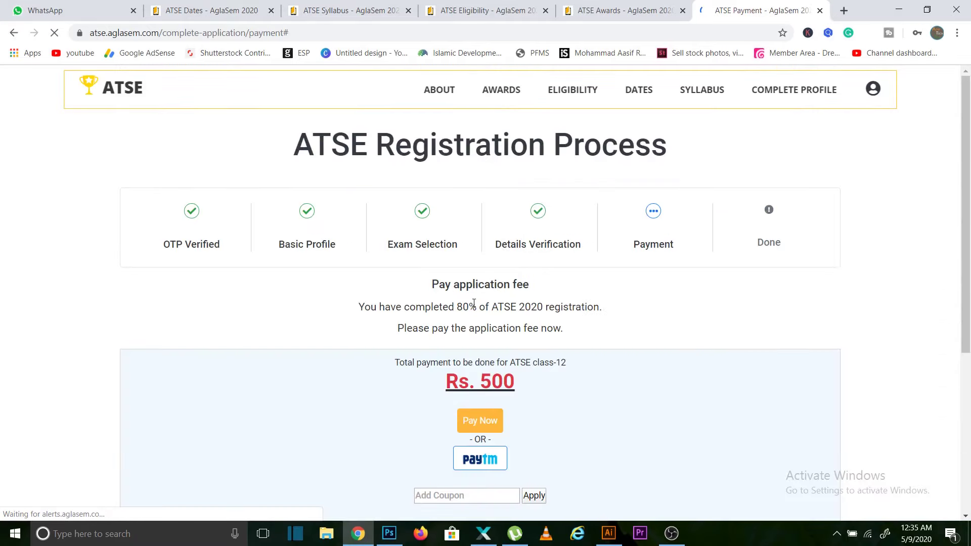
pyautogui.moveTo(967, 168); pyautogui.dragTo(968, 213)
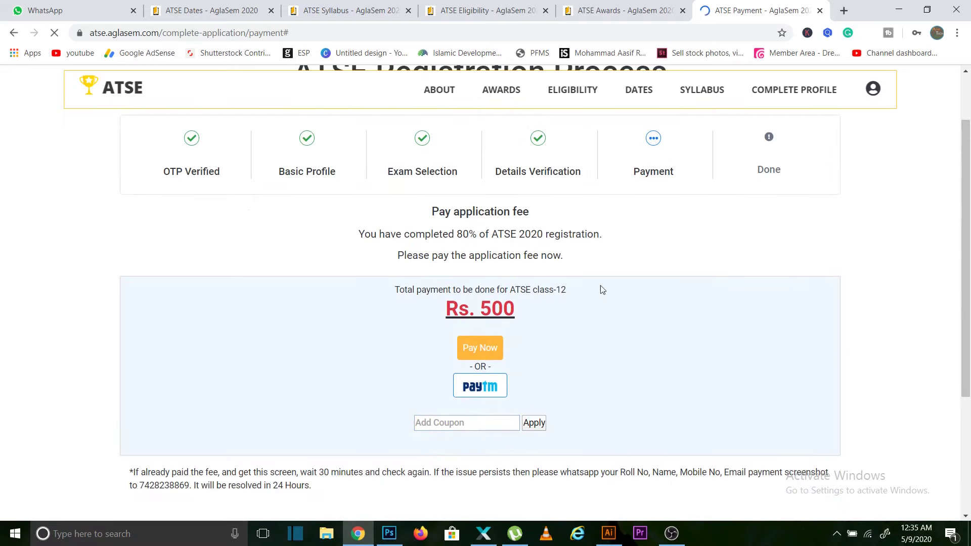
pyautogui.click(472, 350)
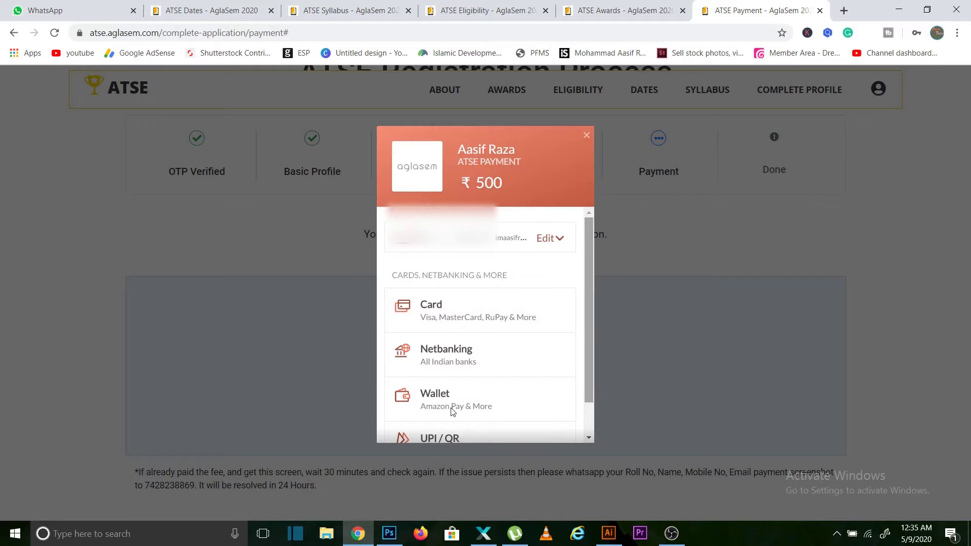
pyautogui.scroll(-1, 462, 433)
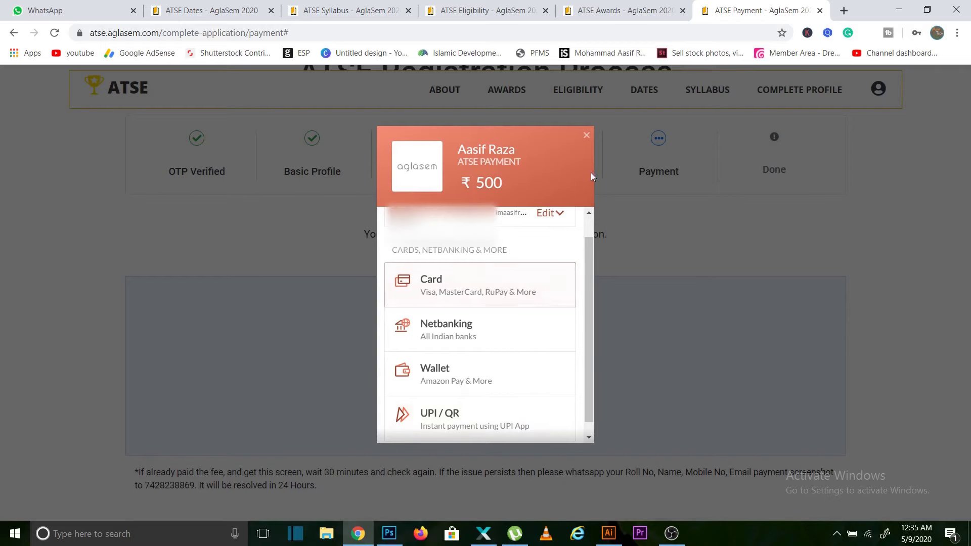
pyautogui.click(587, 135)
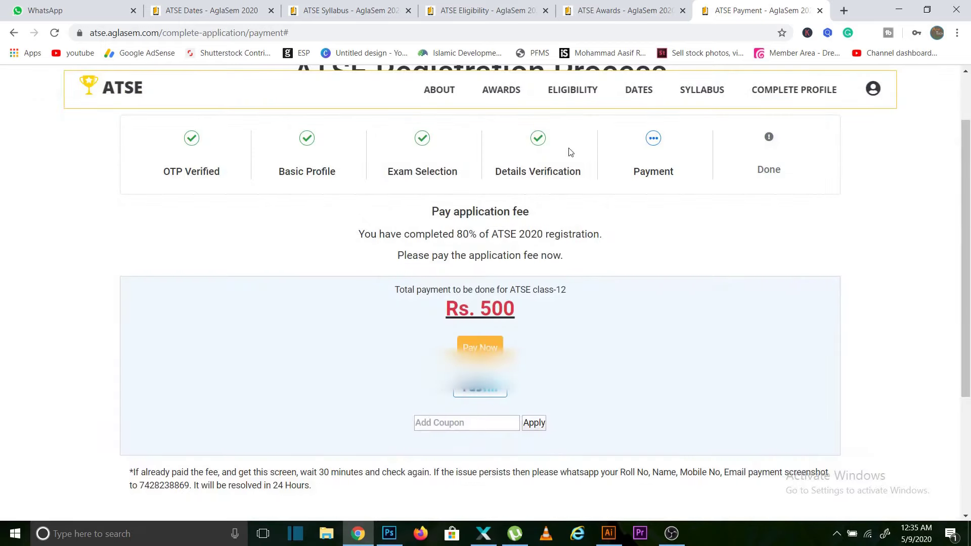
# Step: Paste the copied coupon code into Add Coupon and apply it, cutting the fee to Rs. 350
pyautogui.click(467, 423)
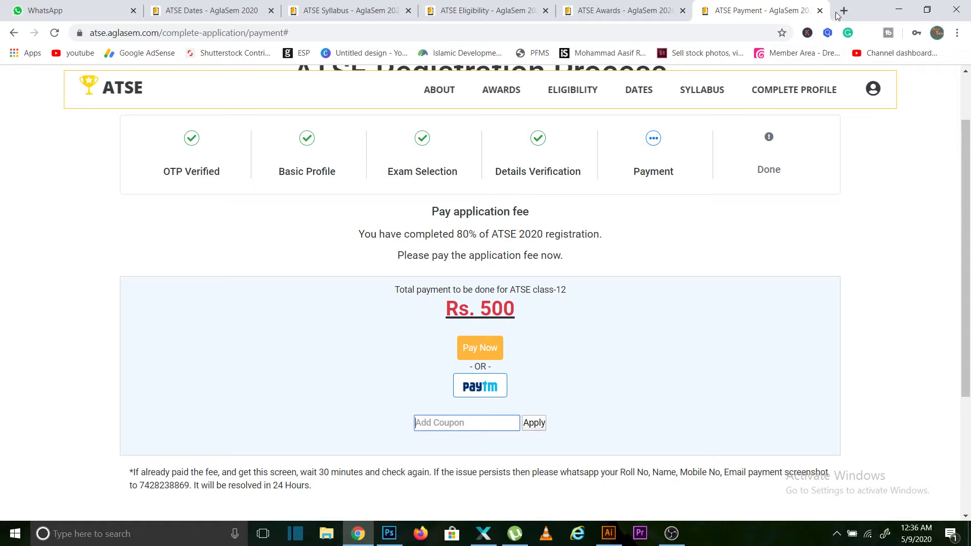
pyautogui.press('Return')
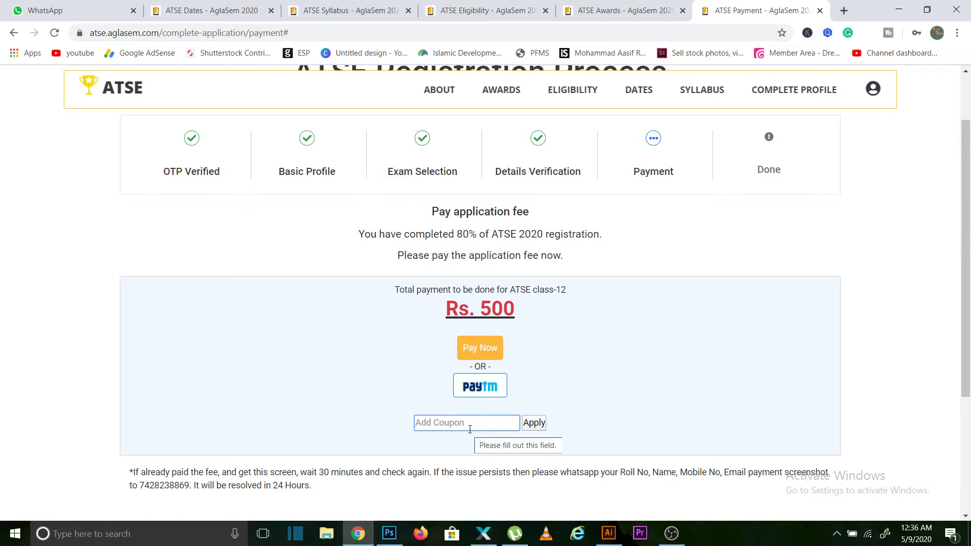
pyautogui.rightClick(464, 425)
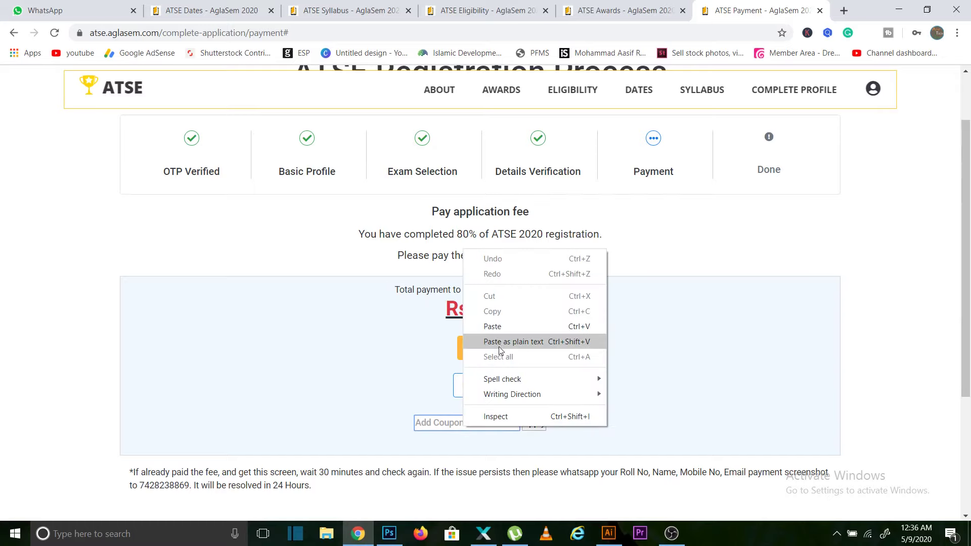
pyautogui.click(493, 327)
pyautogui.click(532, 424)
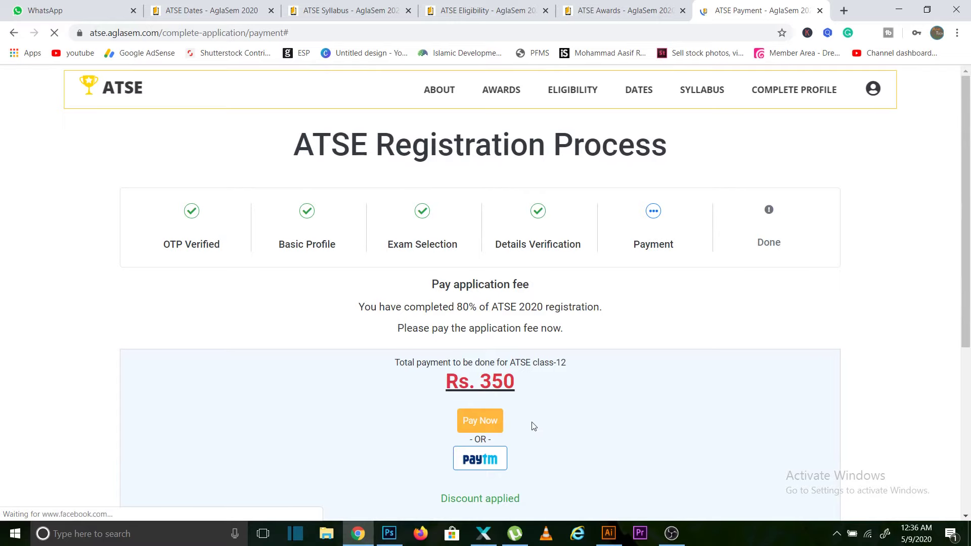
pyautogui.scroll(-2, 412, 366)
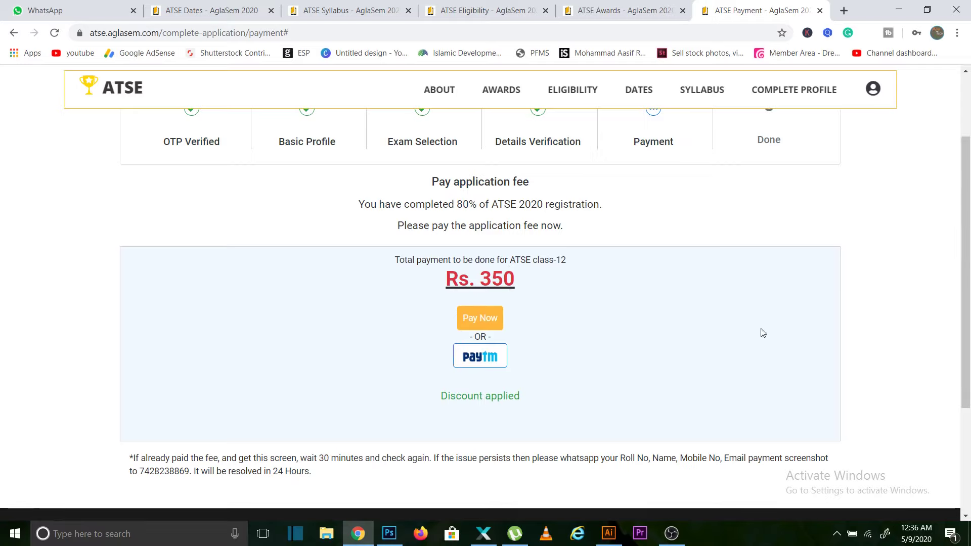
pyautogui.moveTo(968, 272); pyautogui.dragTo(970, 212)
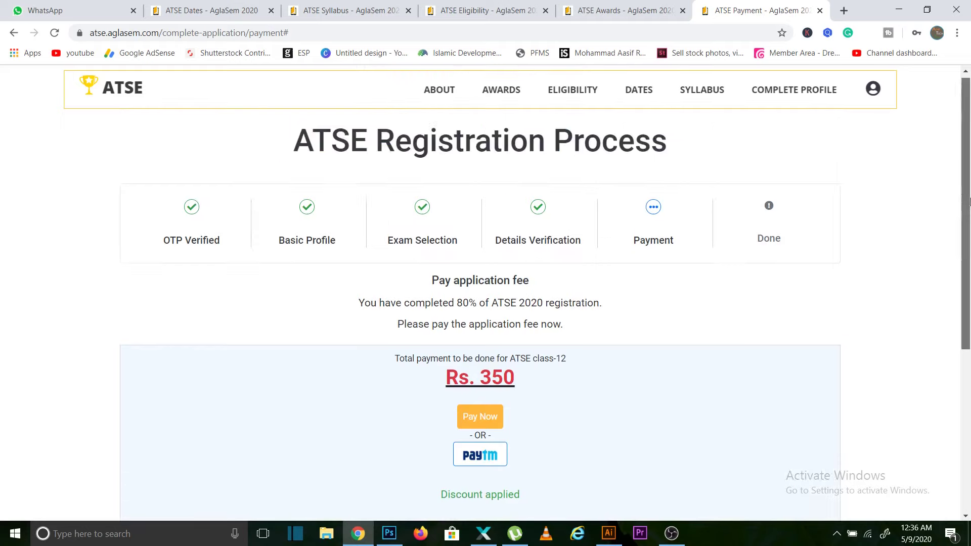
# Step: Pay the Rs. 350 fee through Razorpay using UPI, then refresh the page
pyautogui.click(492, 412)
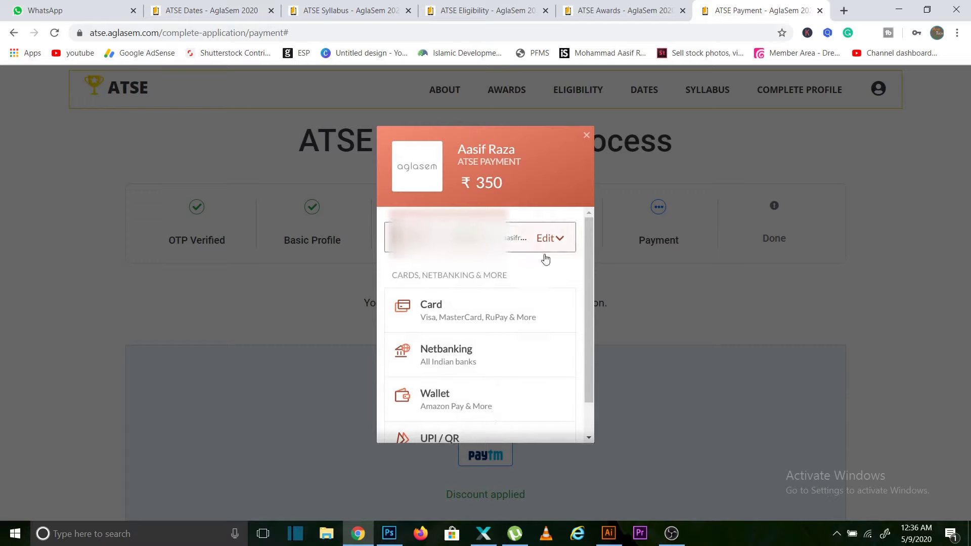
pyautogui.scroll(-1, 528, 298)
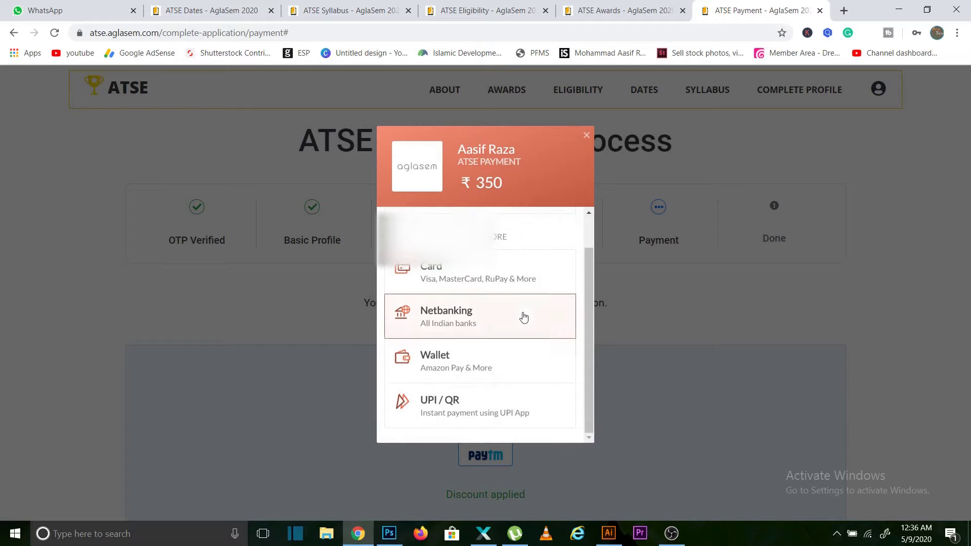
pyautogui.click(428, 411)
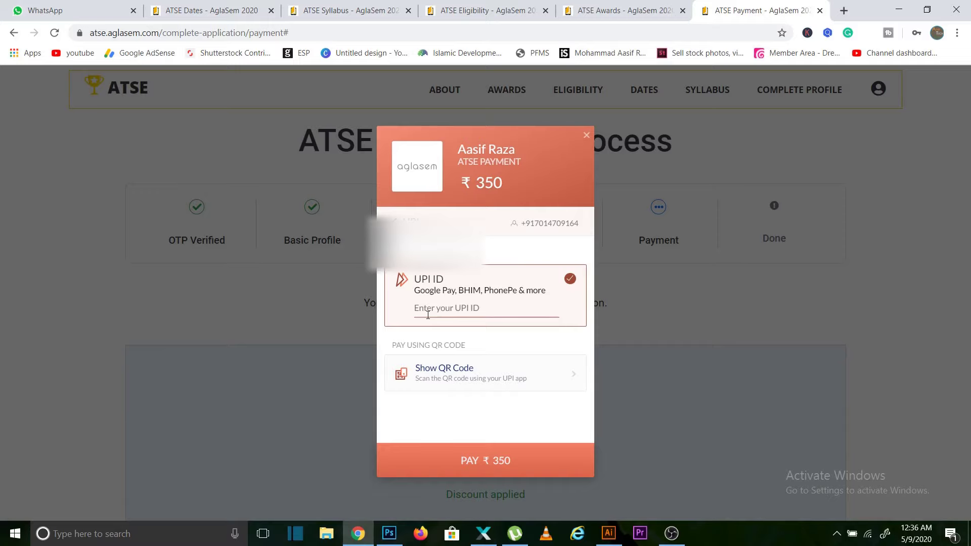
pyautogui.press('F5')
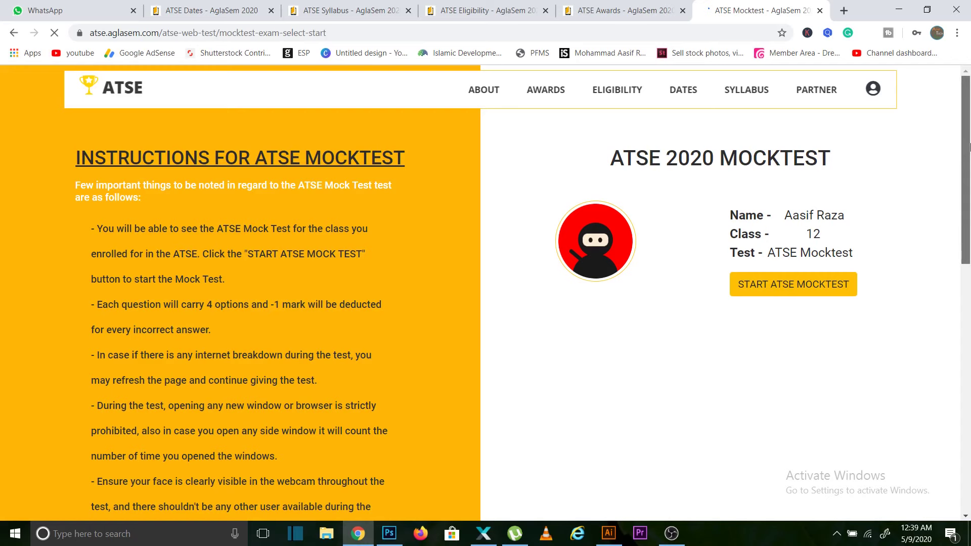
# Step: Go back to the Your ATSE Profile page with its Profile, Admit Card and Mocktest sections
pyautogui.moveTo(970, 147)
pyautogui.mouseDown()
pyautogui.moveTo(970, 212)
pyautogui.moveTo(970, 160)
pyautogui.mouseUp()
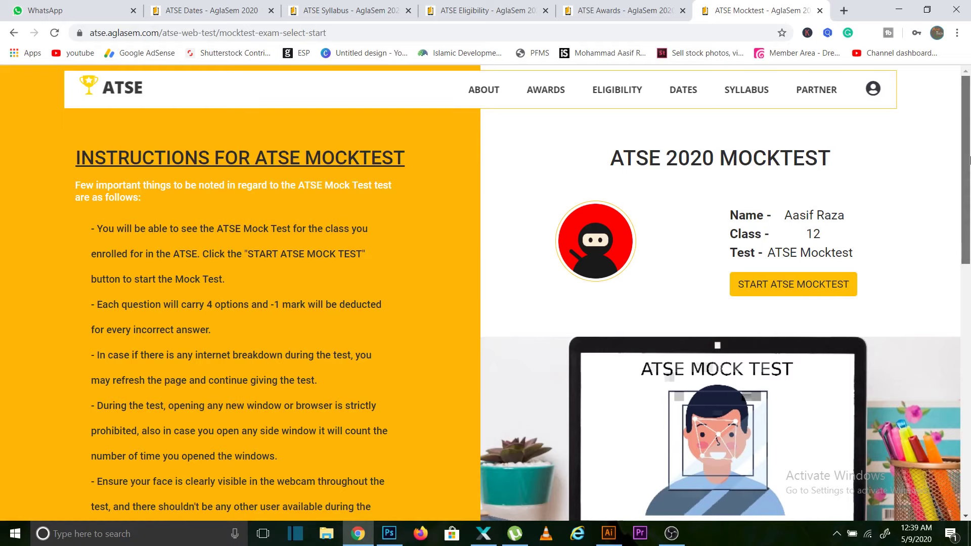
pyautogui.hotkey('alt', 'Left')
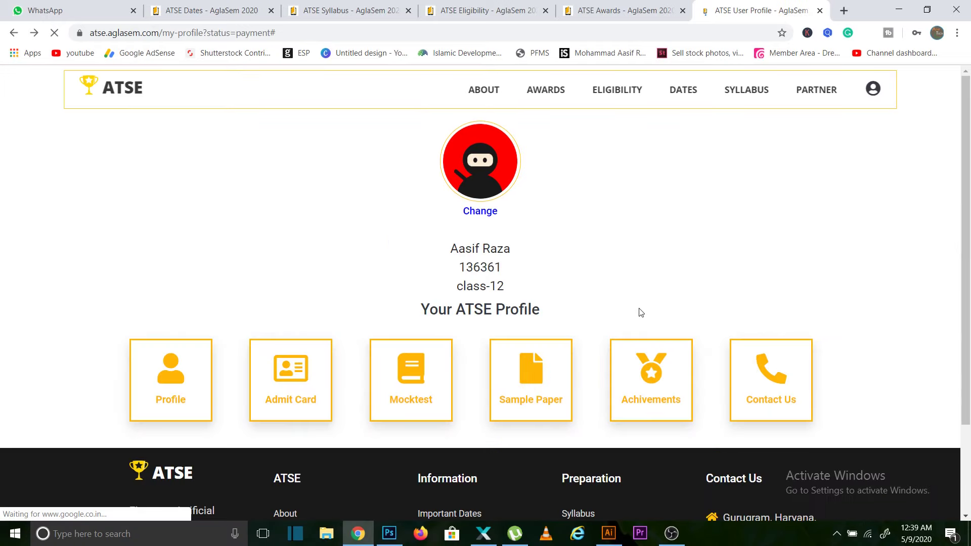